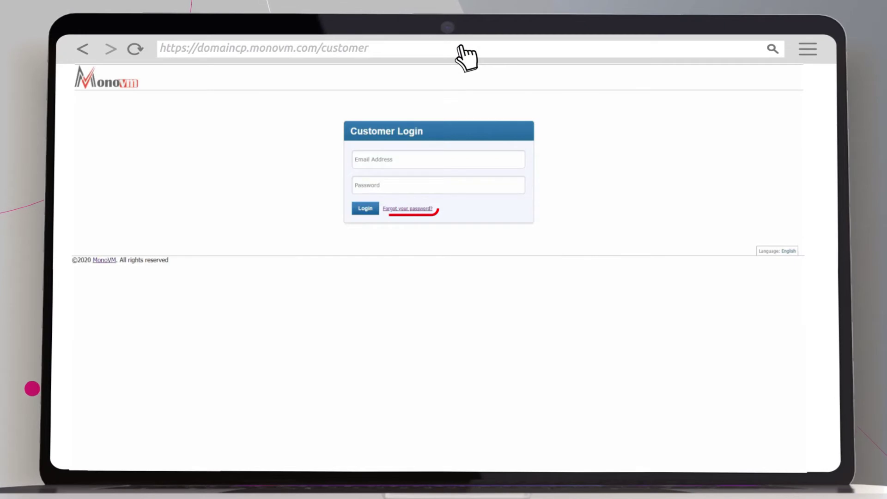
# - Send password reset instructions to the account email via 'Forgot your password?'
pyautogui.click(425, 208)
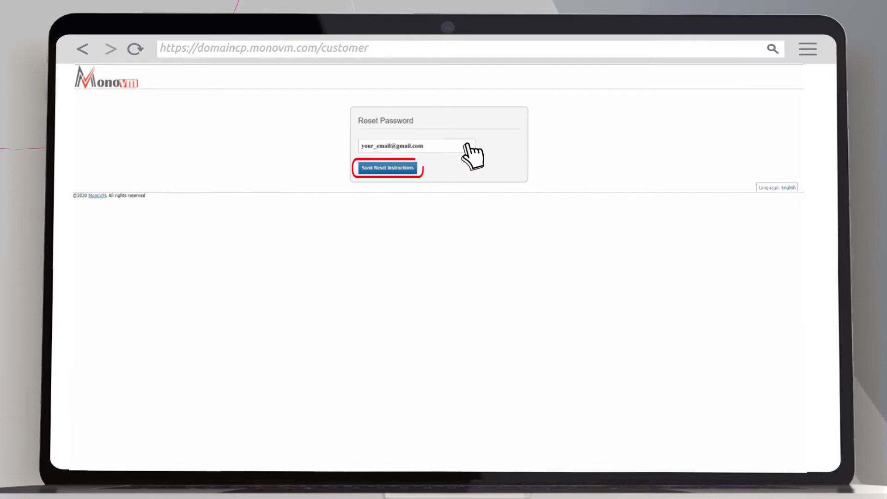
pyautogui.click(406, 168)
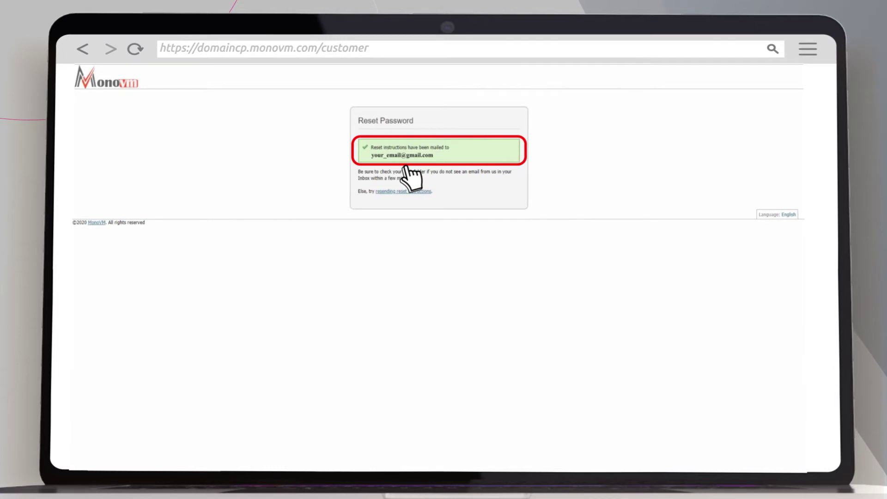
pyautogui.write('mail.go')
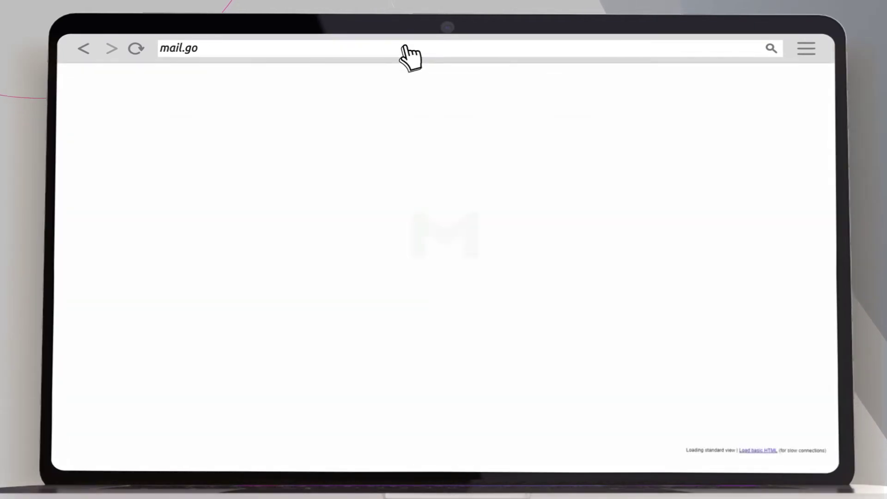
pyautogui.write('ogle.com')
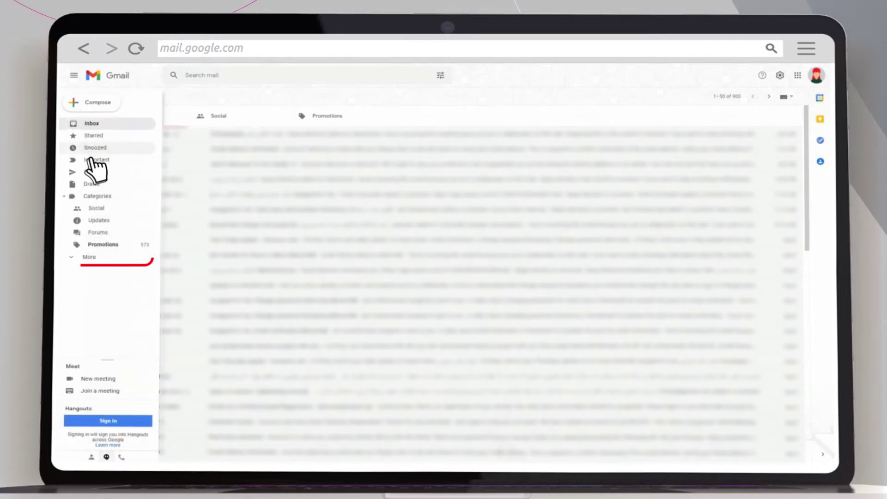
pyautogui.moveTo(104, 208)
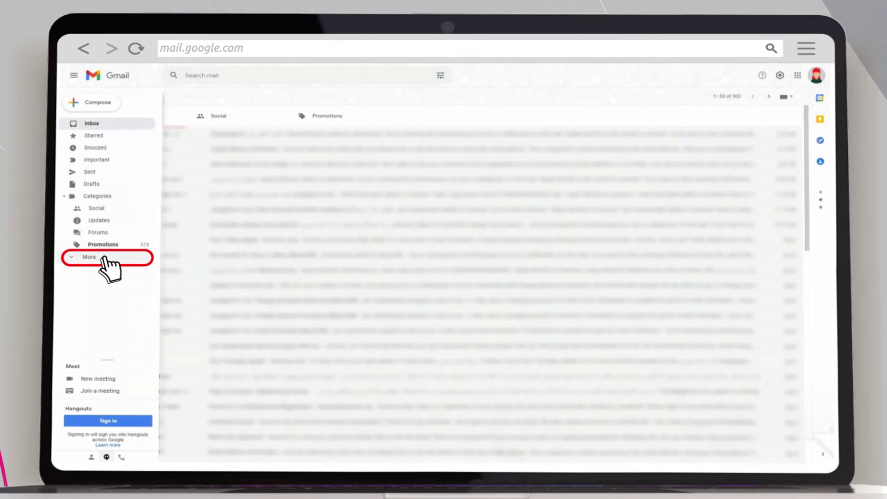
# - Open Gmail's Spam folder through the More menu to find the monovm reset email
pyautogui.click(104, 257)
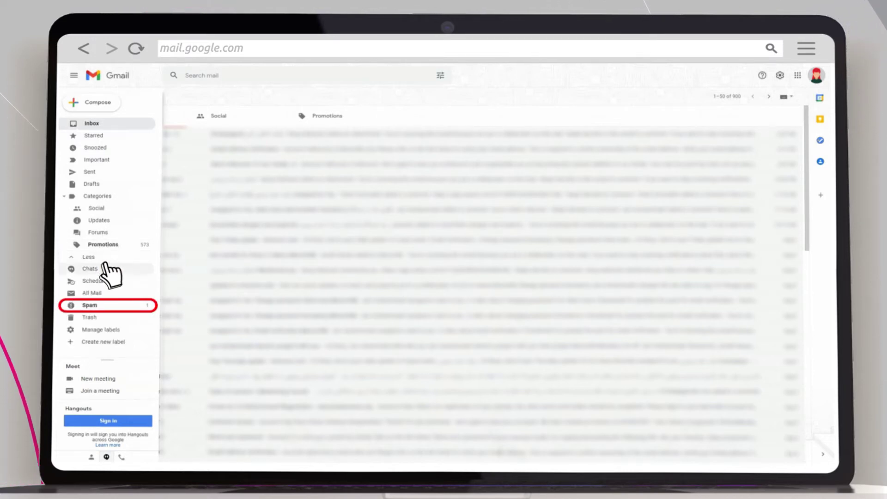
pyautogui.click(110, 306)
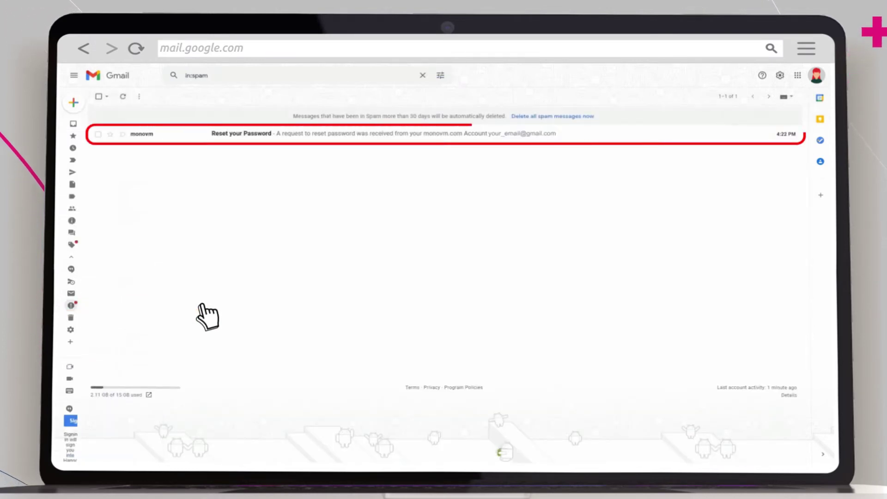
pyautogui.moveTo(443, 134)
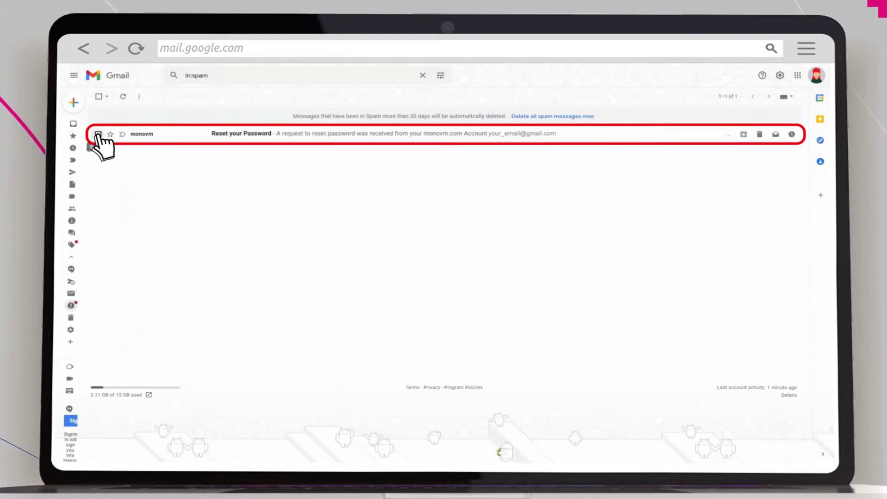
# - Mark the 'Reset your Password' email as not spam and return to the Inbox
pyautogui.click(98, 135)
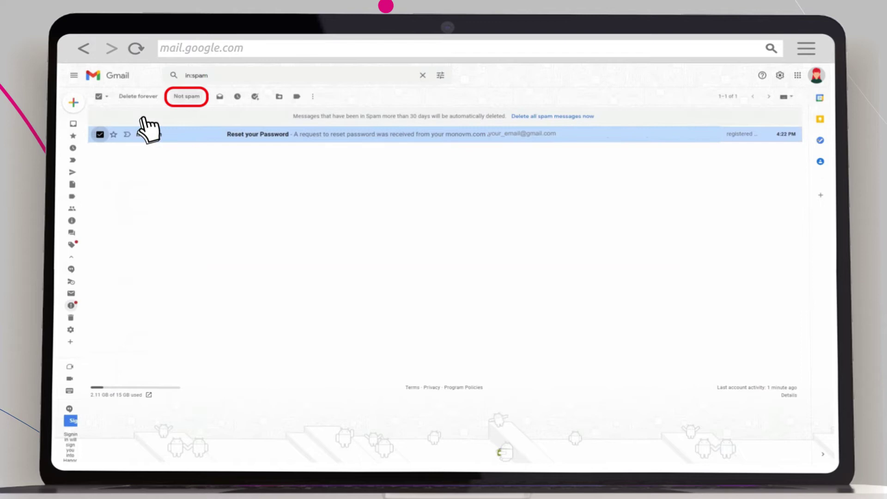
pyautogui.click(187, 97)
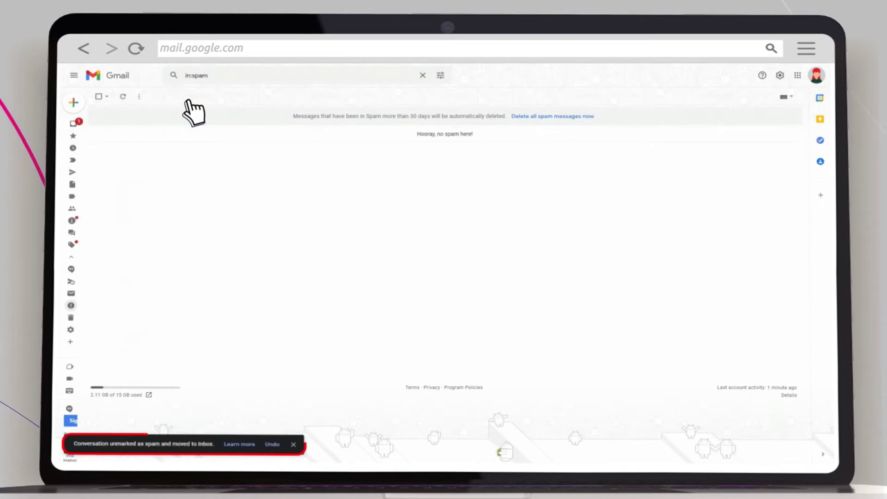
pyautogui.moveTo(73, 135)
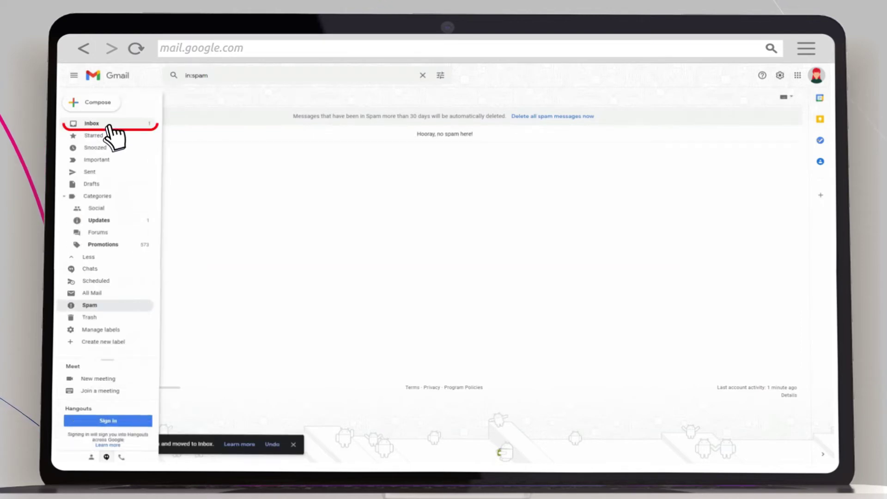
pyautogui.click(92, 124)
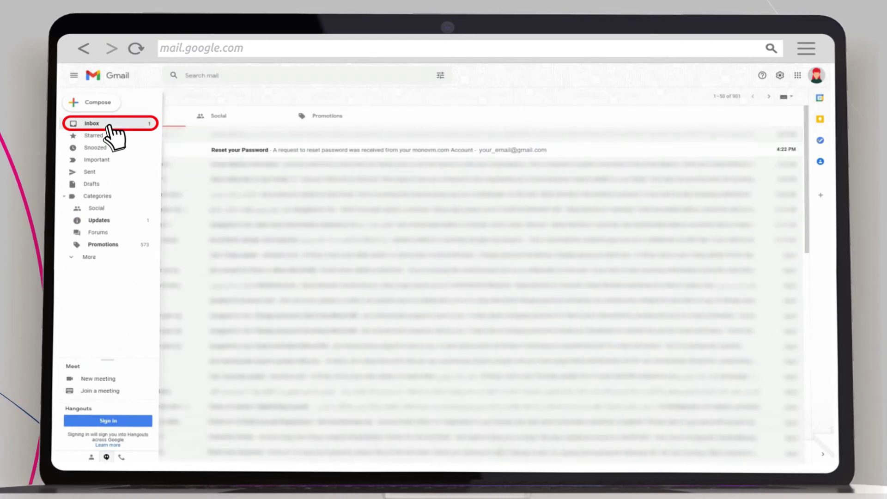
# - Open the 'Reset your Password' email and follow its reset-password link
pyautogui.click(189, 160)
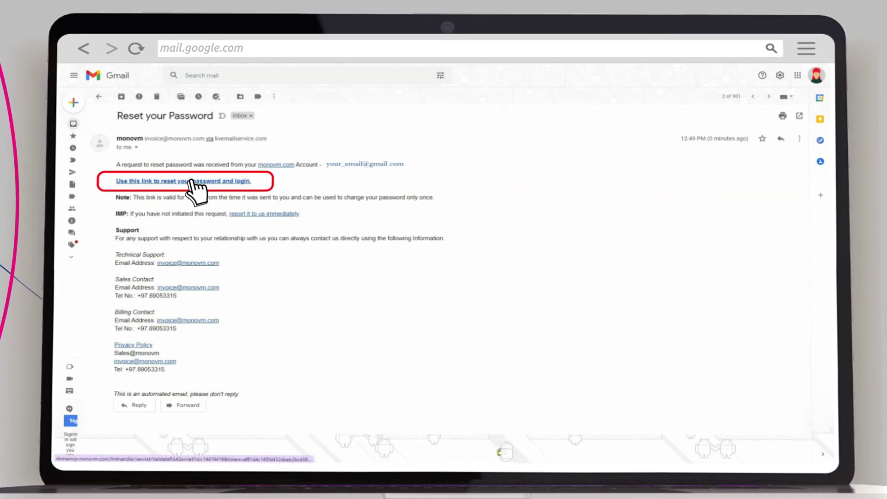
pyautogui.click(193, 181)
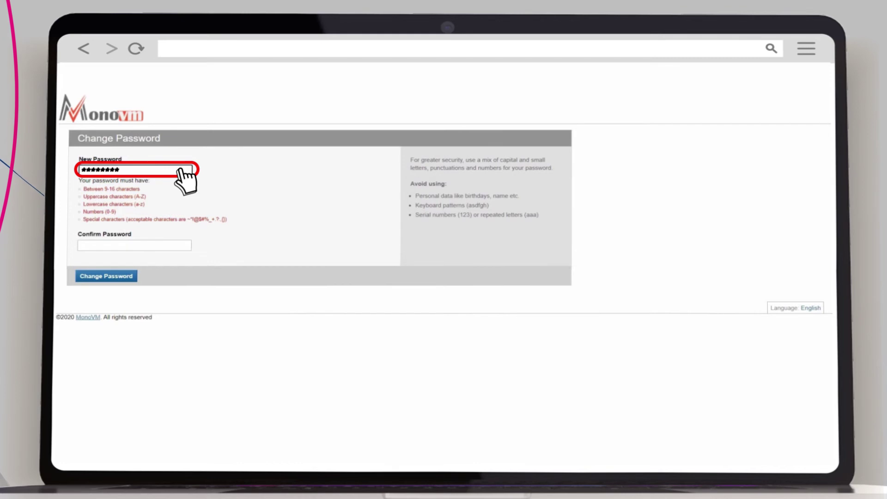
# - Enter and confirm the new password on the Change Password page, then submit it
pyautogui.click(179, 246)
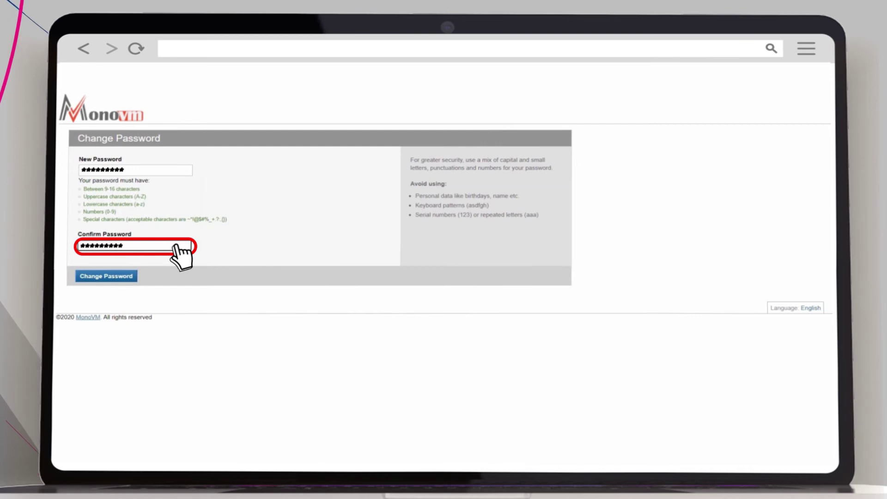
pyautogui.click(129, 276)
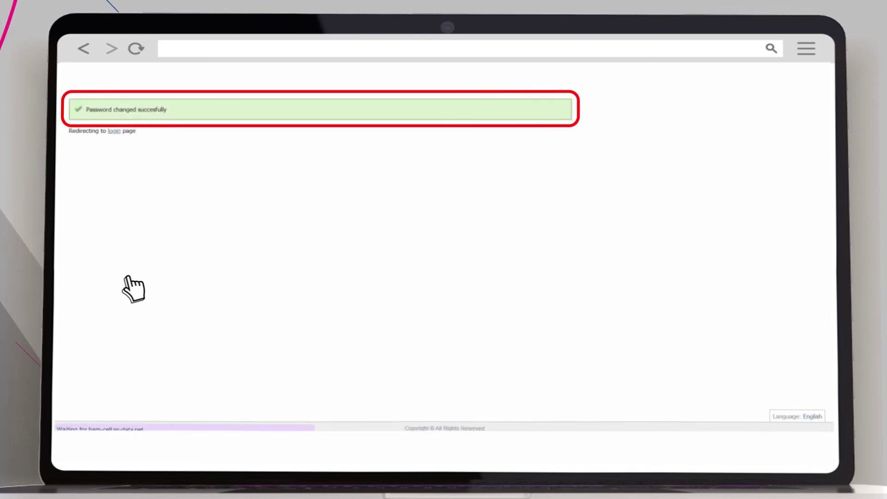